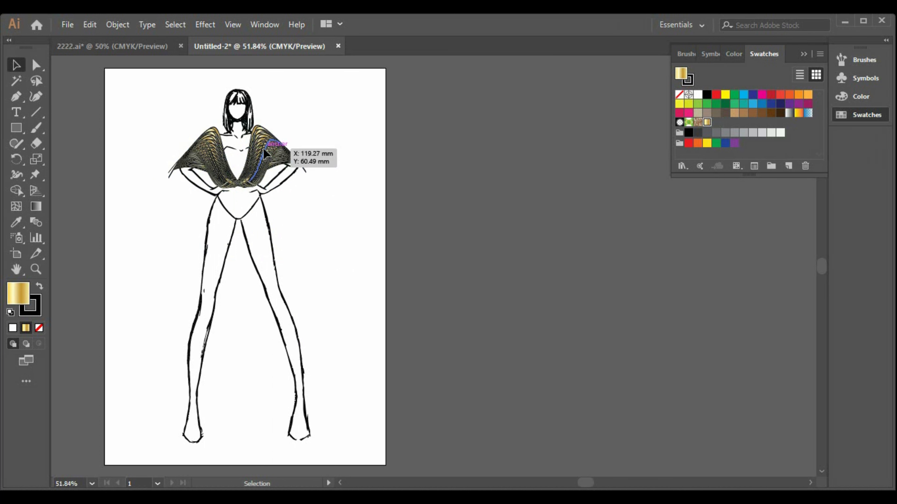
- Nudge the gold-and-black cape top slightly to the right on the figure's shoulders
click(273, 164)
key(Right)
key(Right)
key(Right)
key(Right)
key(Right)
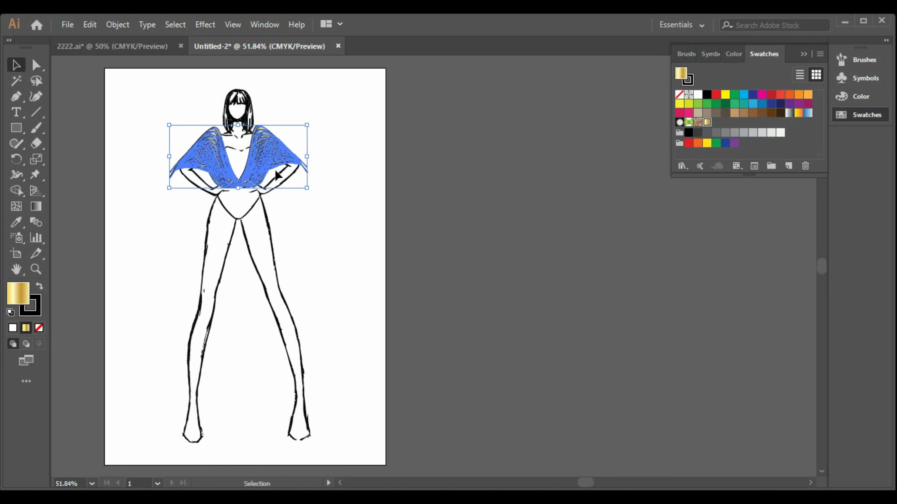
click(332, 236)
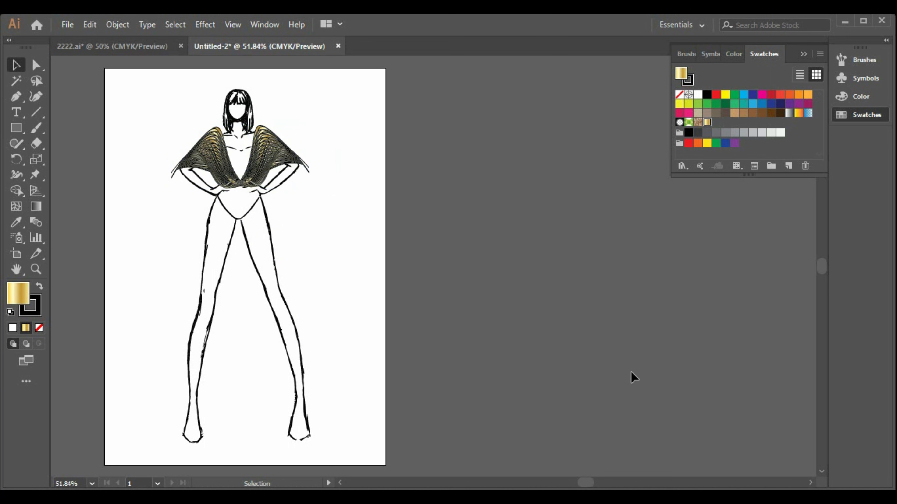
- Shift the cape top slightly upward on the figure's torso
click(812, 483)
click(812, 484)
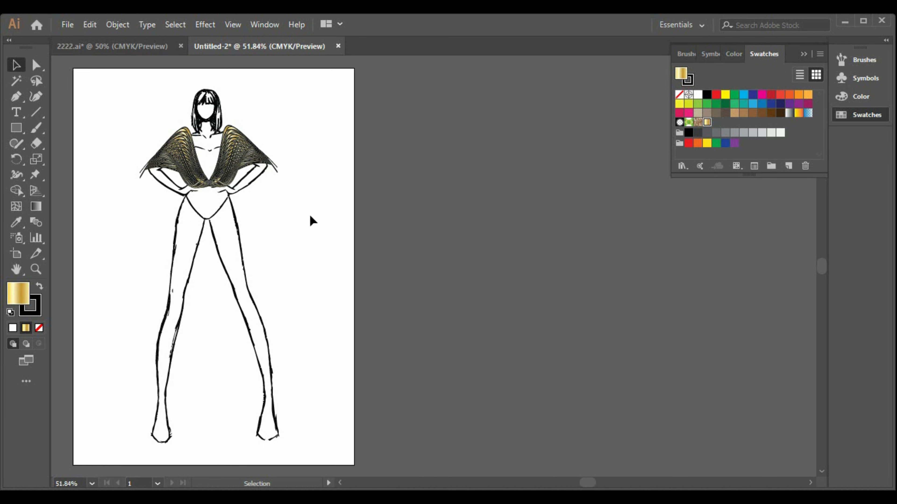
click(236, 157)
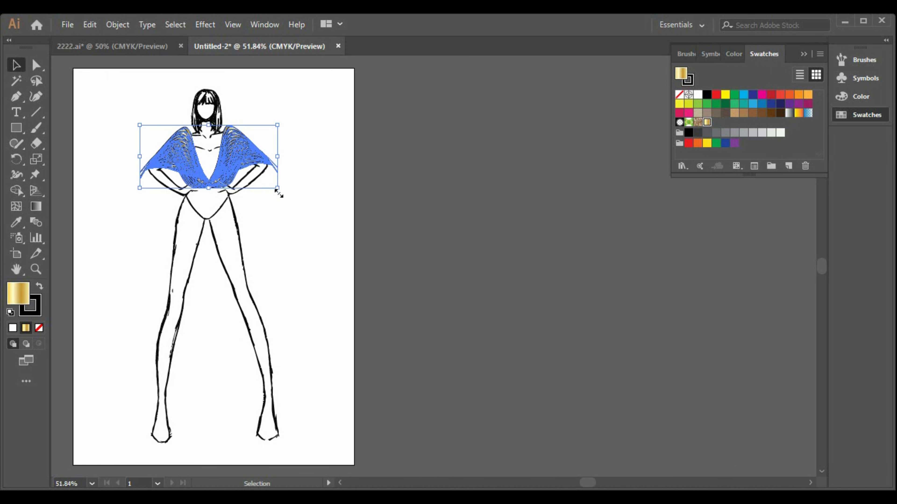
drag(278, 193, 277, 192)
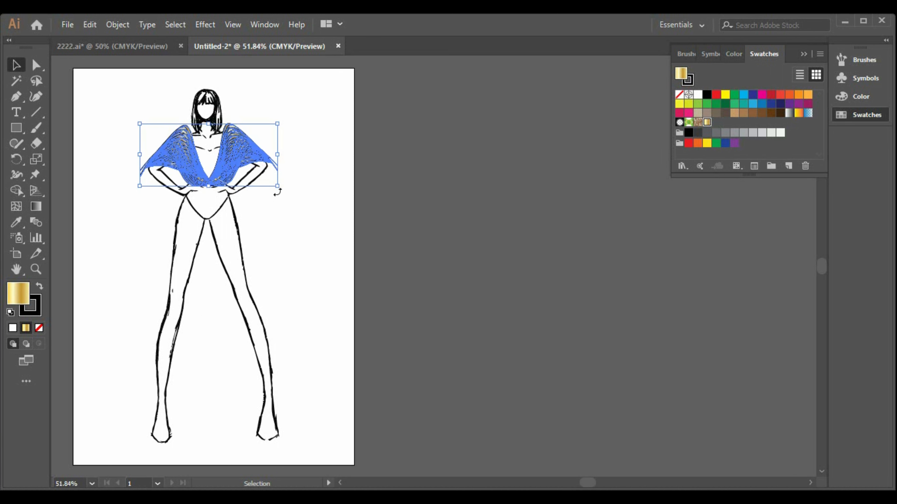
click(304, 209)
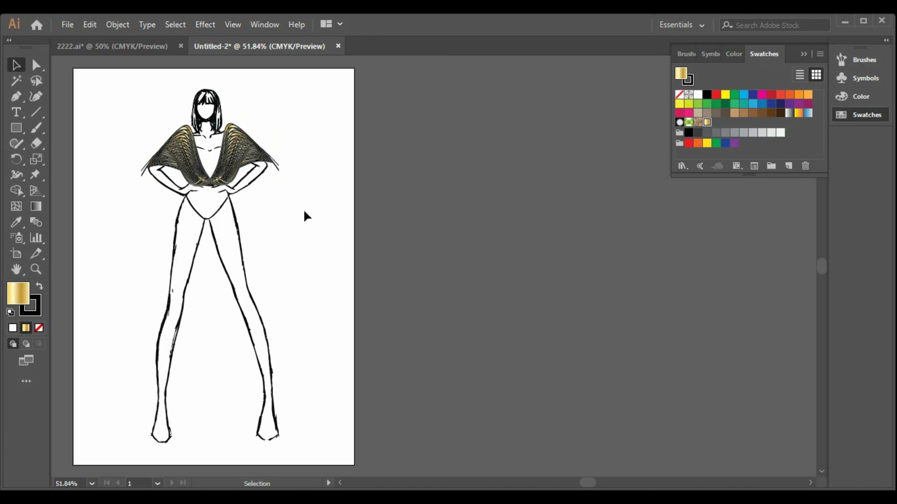
- Fine-tune the cape top's horizontal position with small nudges so it sits centred over the torso
click(229, 185)
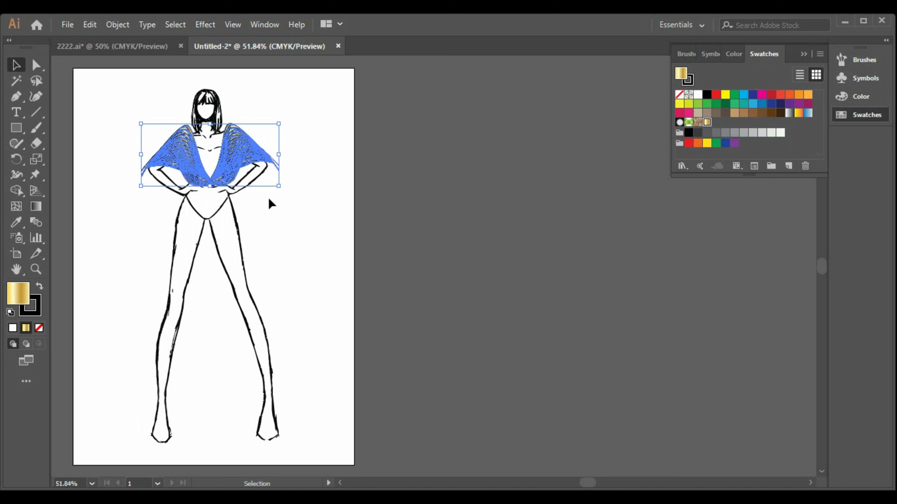
key(Right)
key(Right)
key(Right)
key(Right)
click(305, 218)
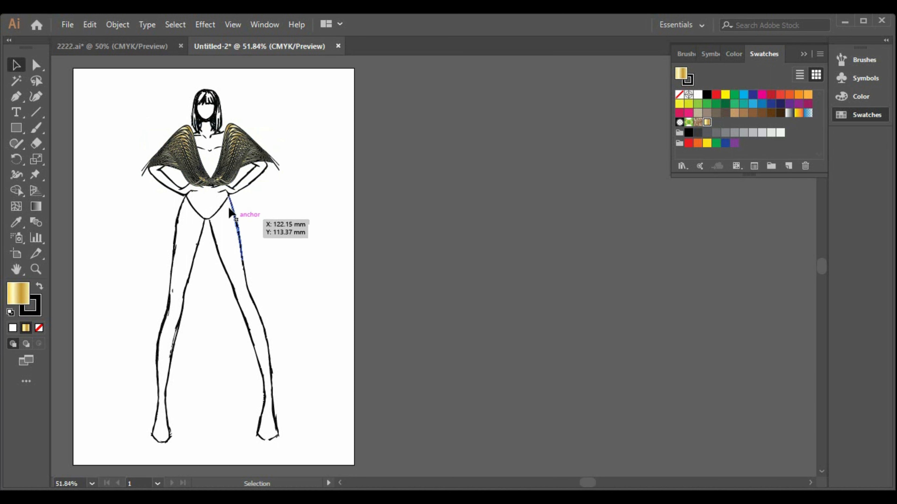
click(246, 172)
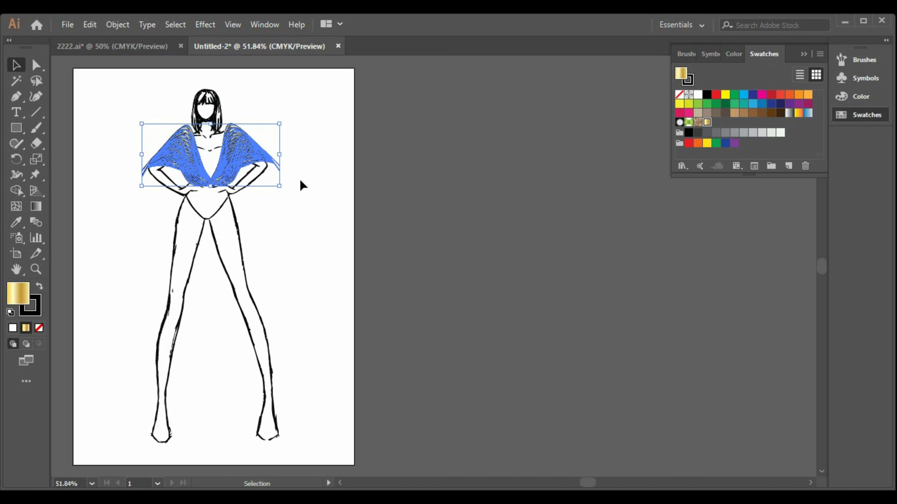
key(a)
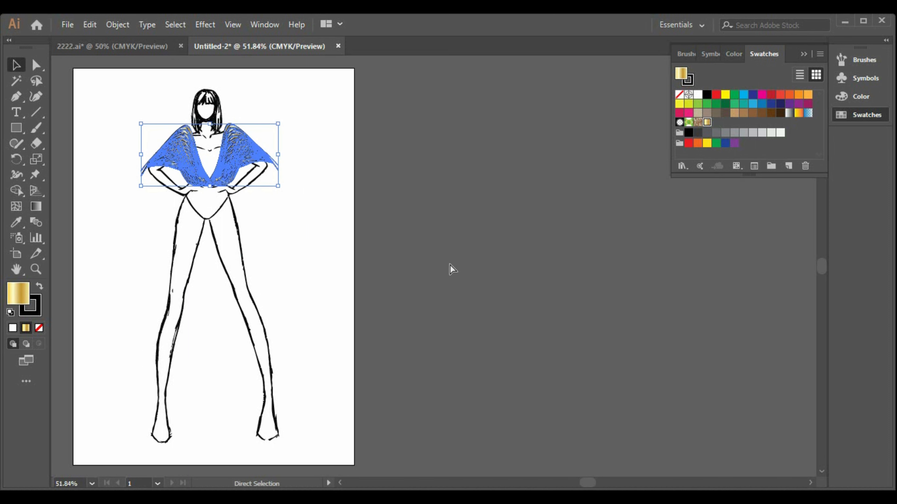
key(ctrl+v)
key(v)
drag(501, 297, 409, 249)
click(488, 321)
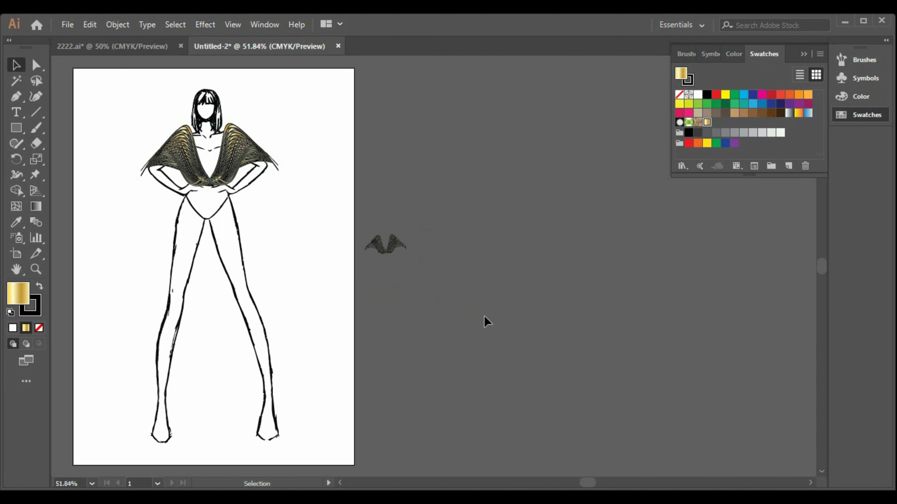
click(396, 252)
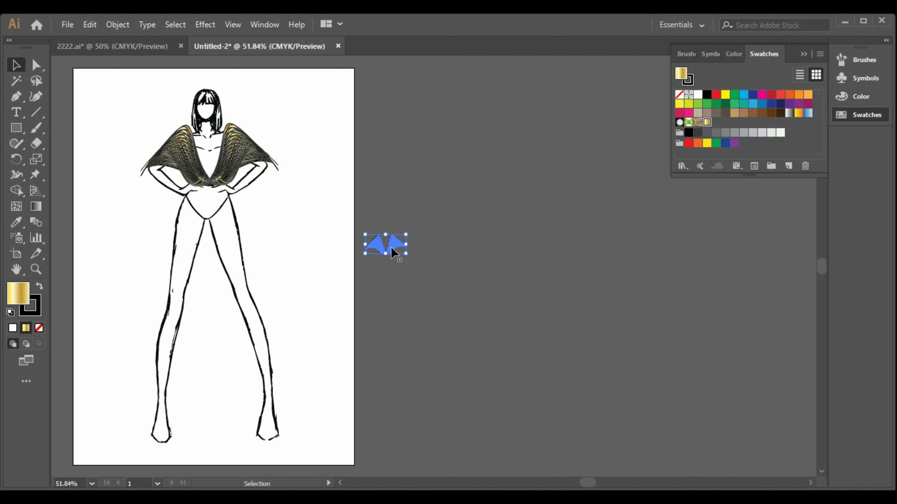
key(Delete)
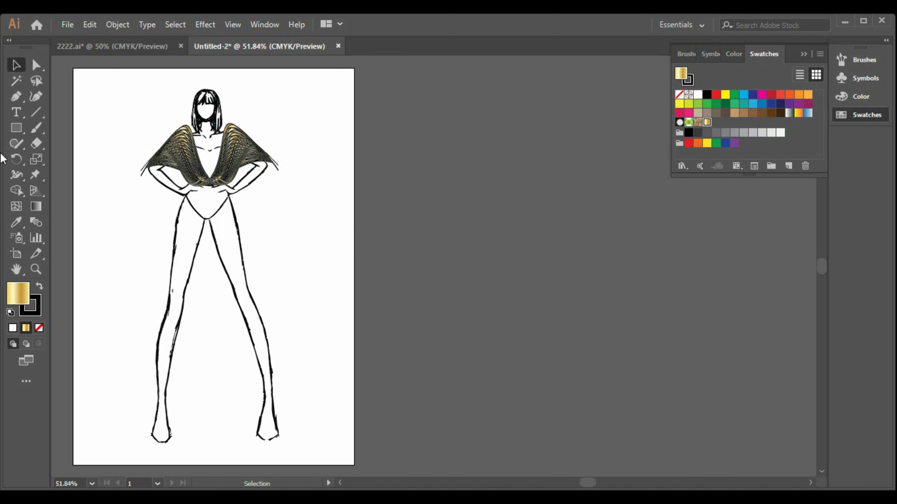
click(16, 96)
click(198, 160)
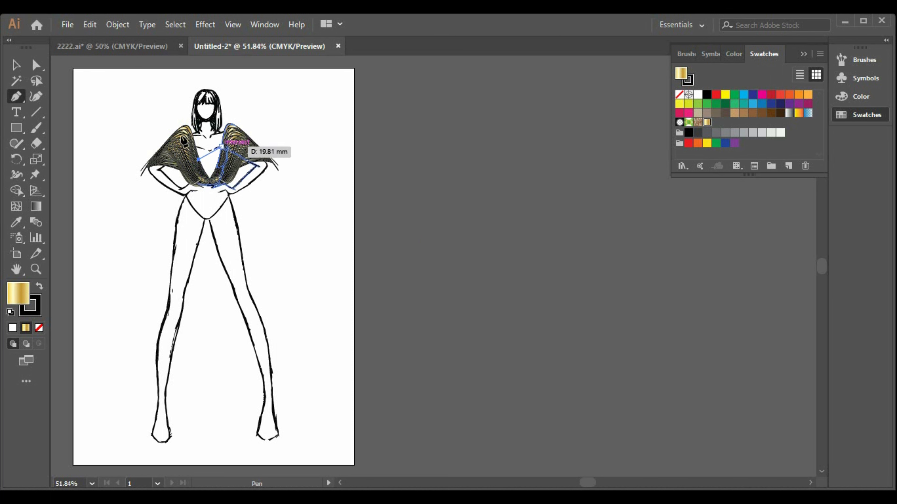
key(v)
click(316, 228)
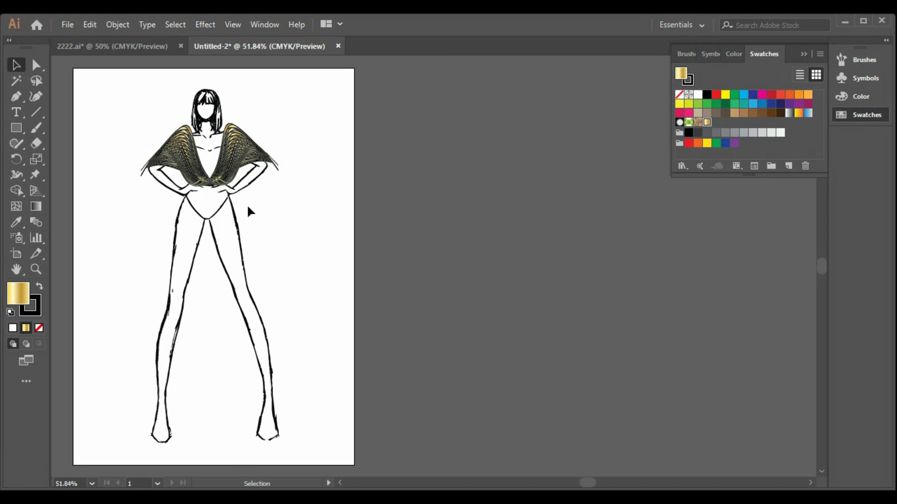
- Draw a closed mini skirt shape with the Pen tool, from the waist under the cape top down to the upper thighs
key(p)
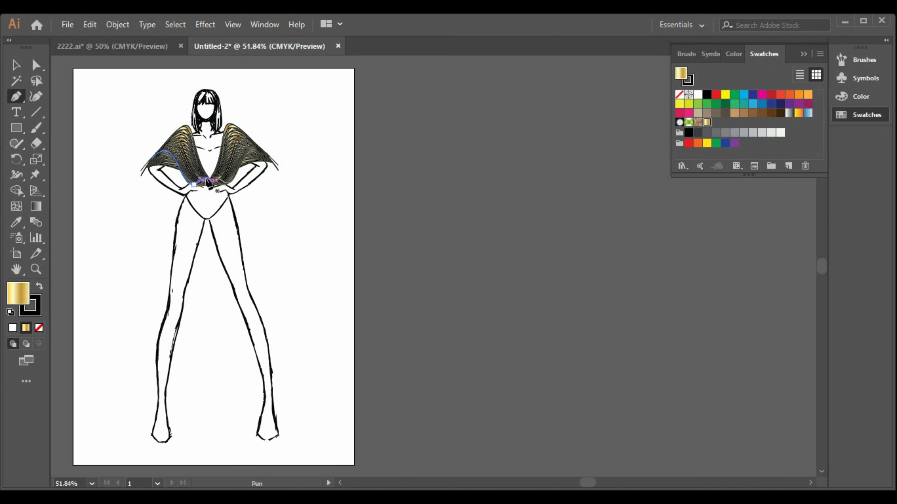
click(198, 176)
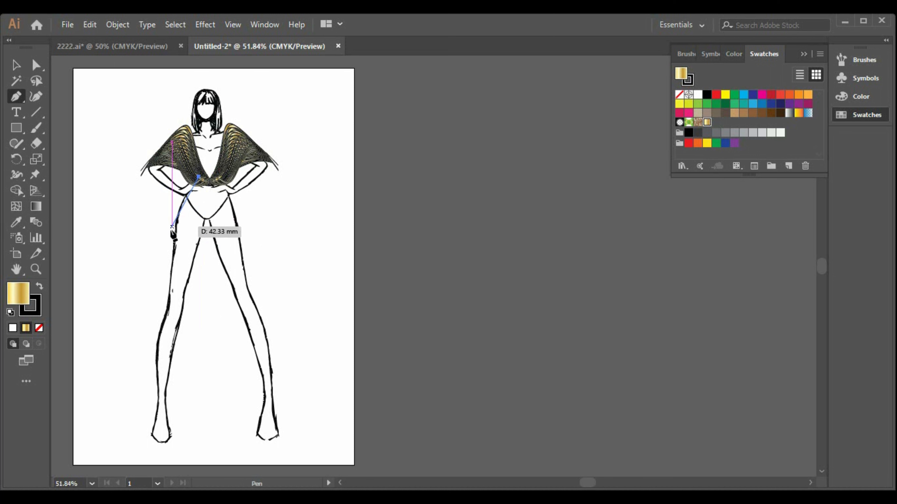
drag(169, 236, 164, 290)
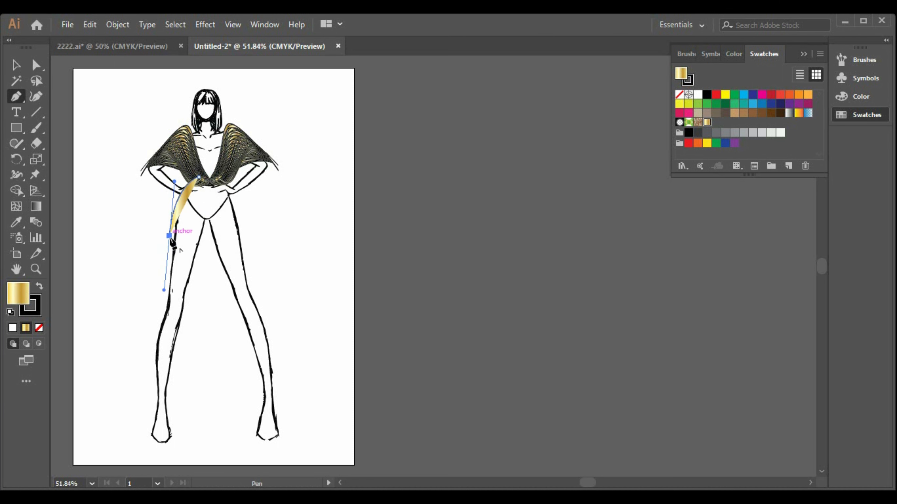
click(243, 235)
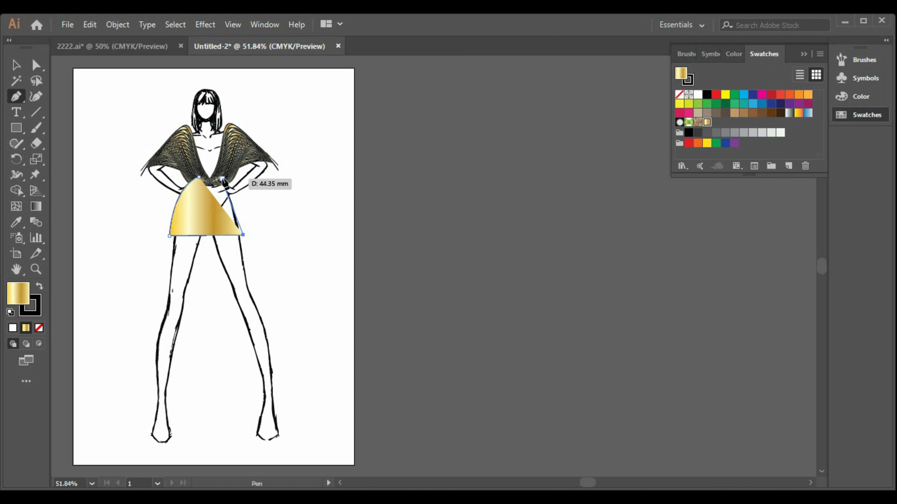
drag(222, 180, 211, 193)
click(221, 180)
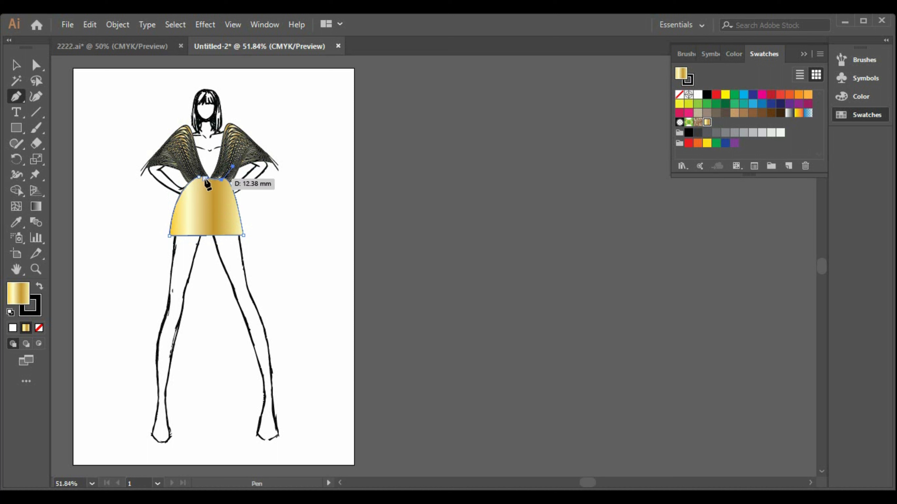
click(199, 177)
- Swap the skirt's fill and stroke to black fill with gold gradient stroke, and apply an outlined double-fletched arrow brush from the Arrows_Special library
click(13, 65)
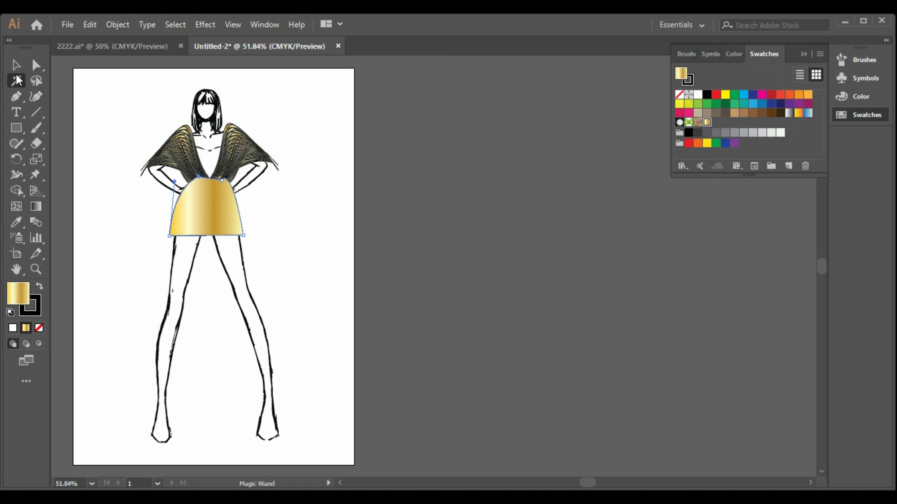
click(43, 287)
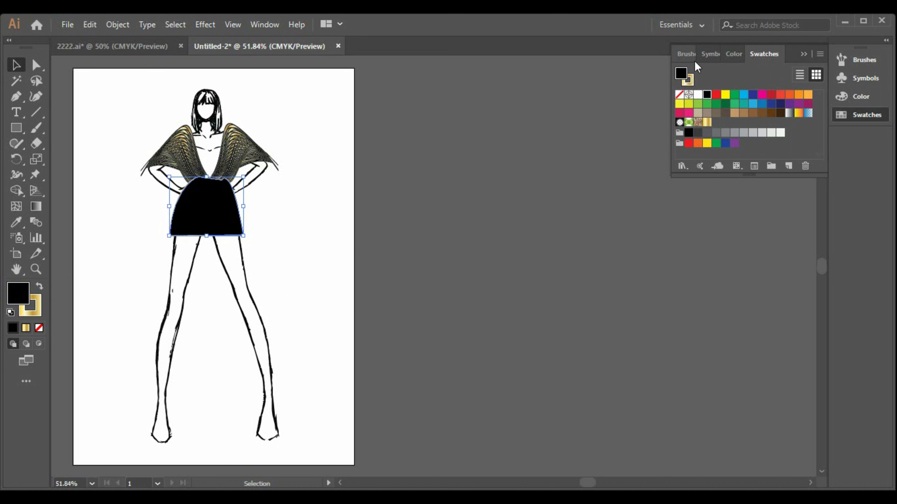
click(687, 54)
click(683, 166)
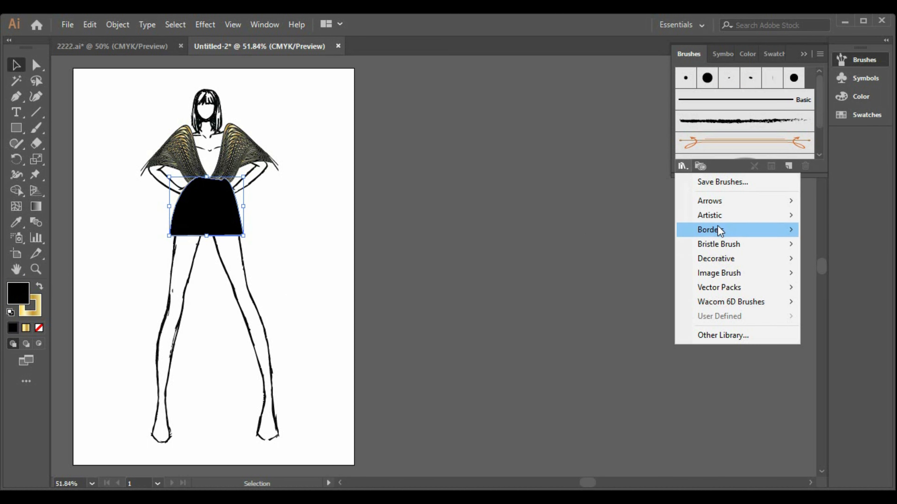
mouse_move(713, 202)
click(635, 214)
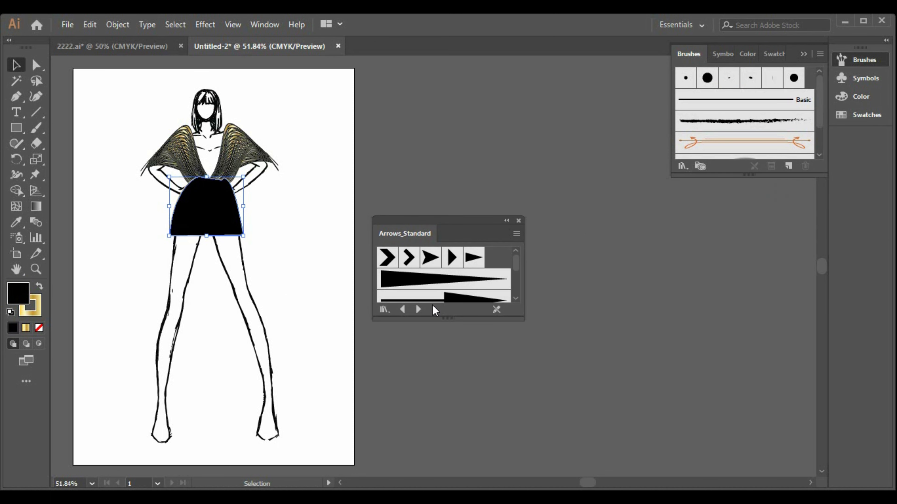
click(419, 310)
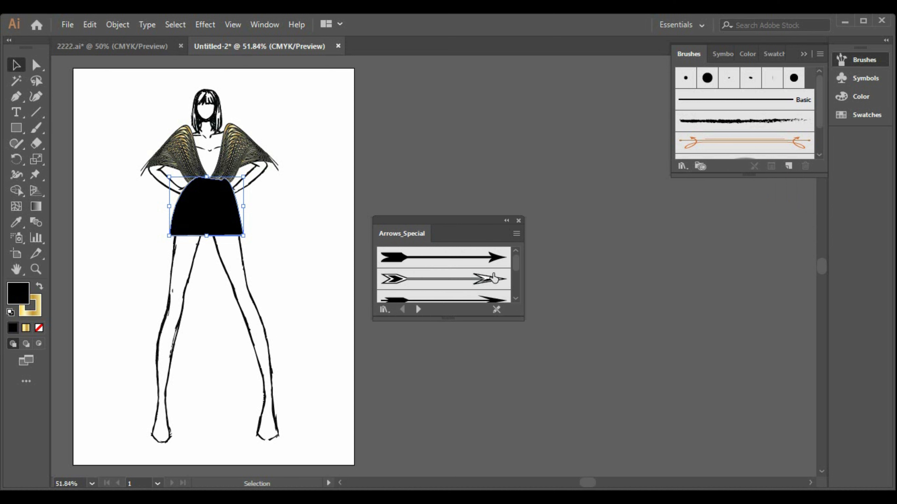
scroll(498, 276, down, 4)
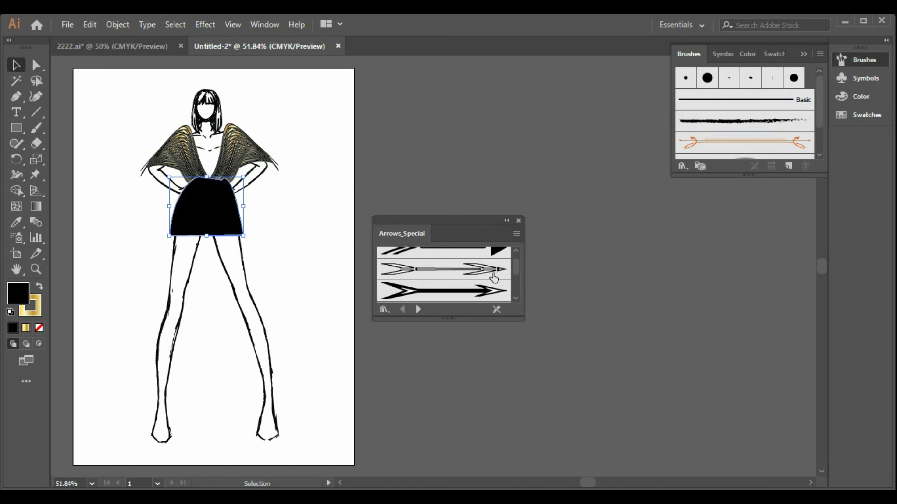
click(493, 276)
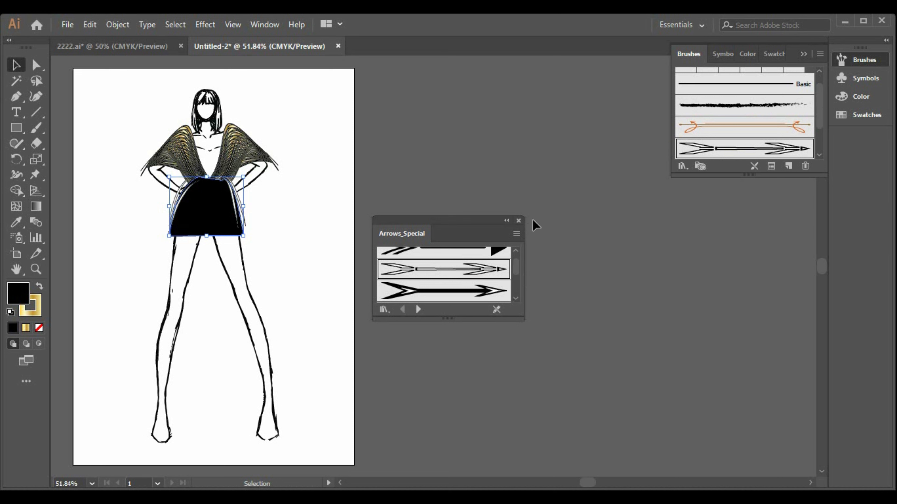
click(518, 221)
- Bring the cape top to the front so it overlaps the skirt's waist
right_click(228, 140)
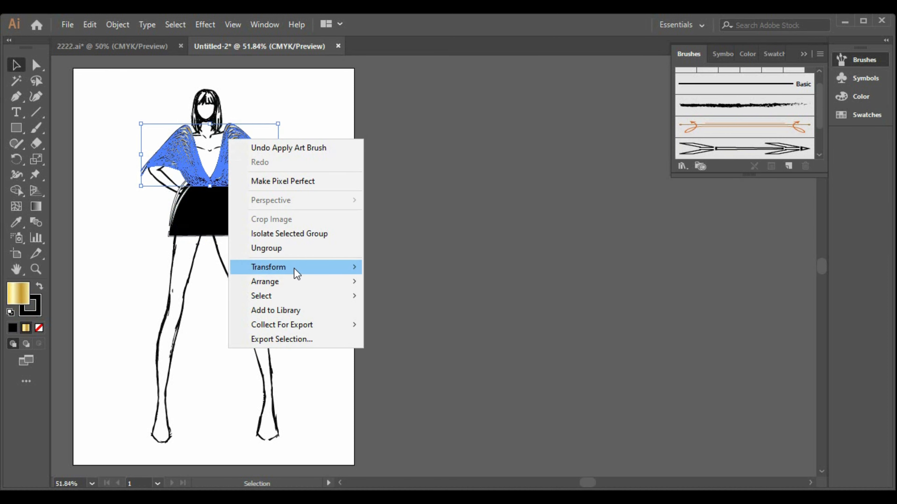
mouse_move(299, 283)
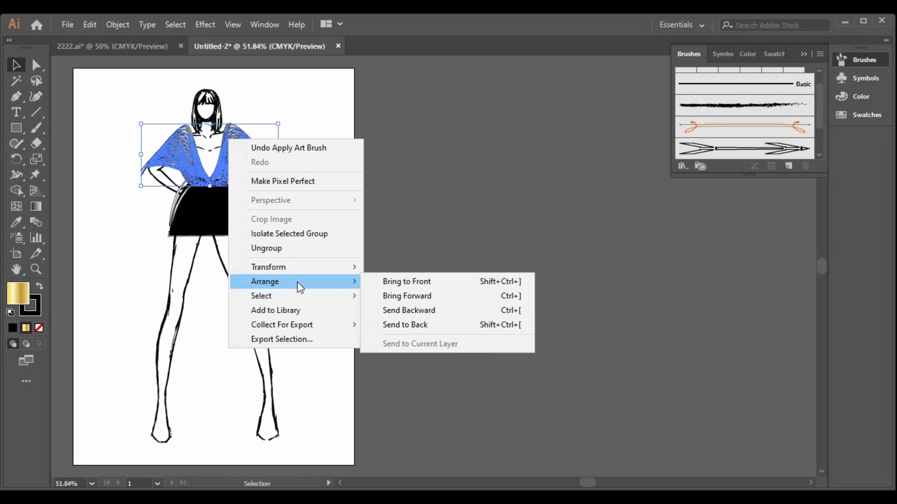
click(377, 285)
click(453, 263)
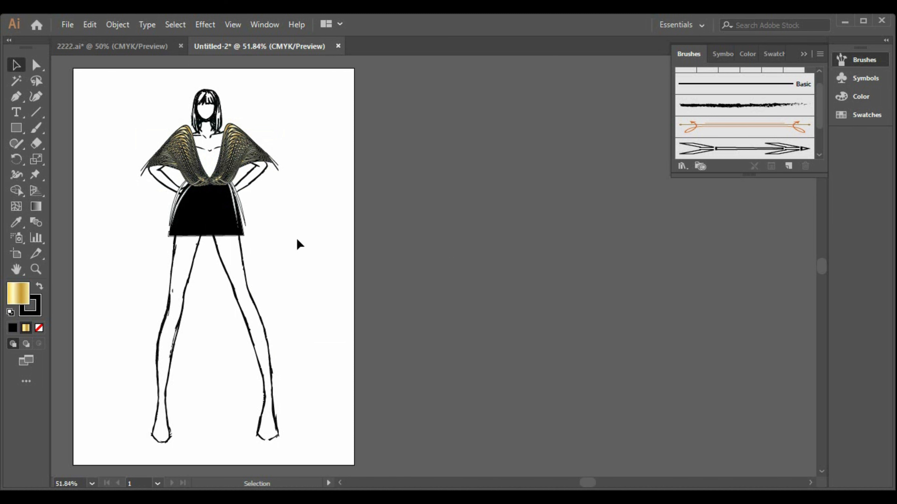
- Narrow the skirt slightly on both sides toward the outlines of the legs
click(236, 230)
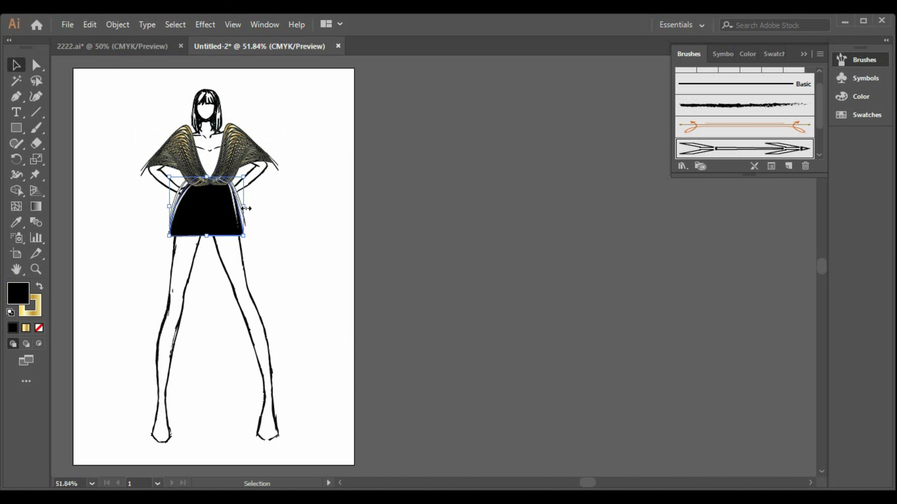
drag(247, 208, 243, 209)
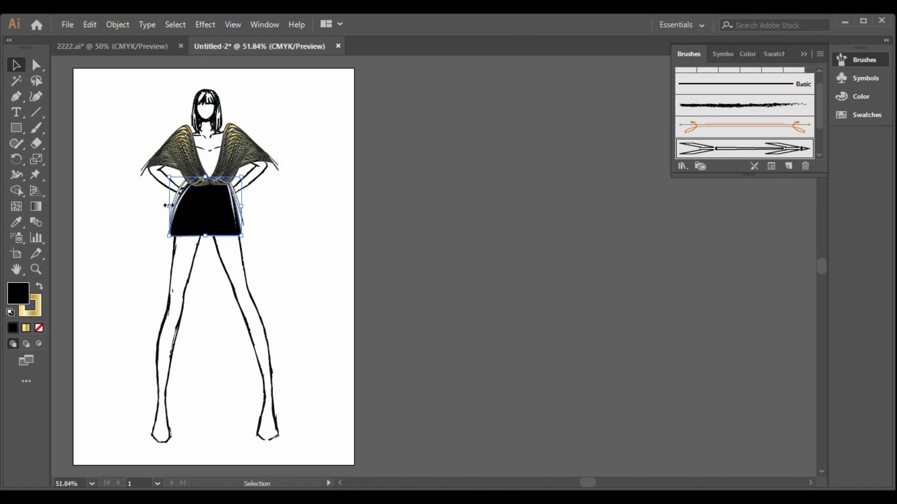
drag(169, 205, 175, 206)
click(323, 244)
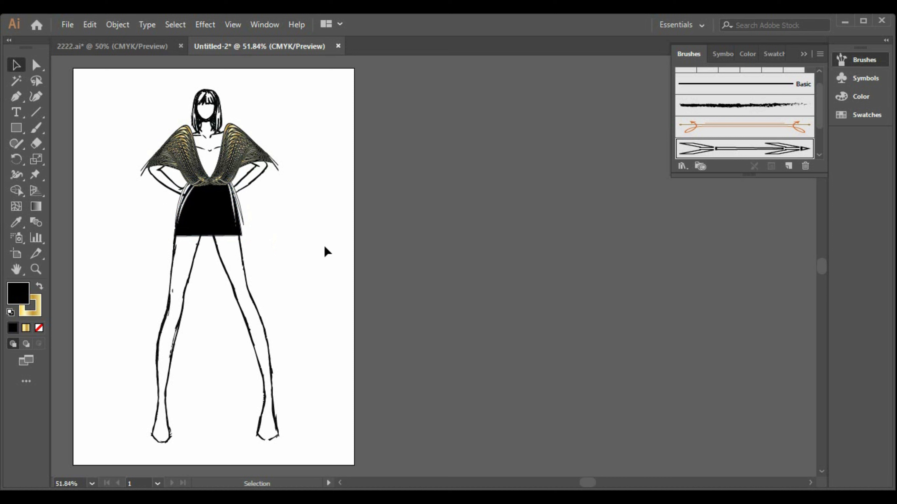
- Widen the skirt on both sides so its hem extends just beyond the thighs
click(230, 213)
drag(244, 206, 243, 206)
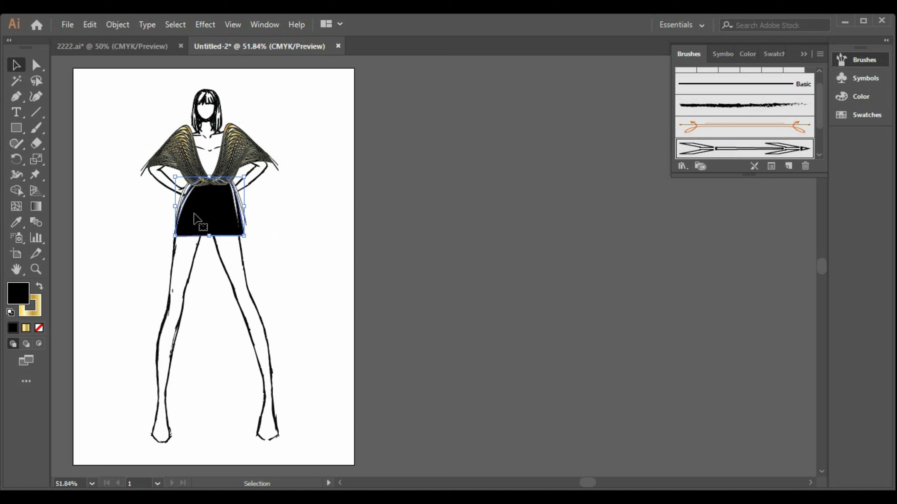
drag(175, 206, 168, 202)
click(379, 227)
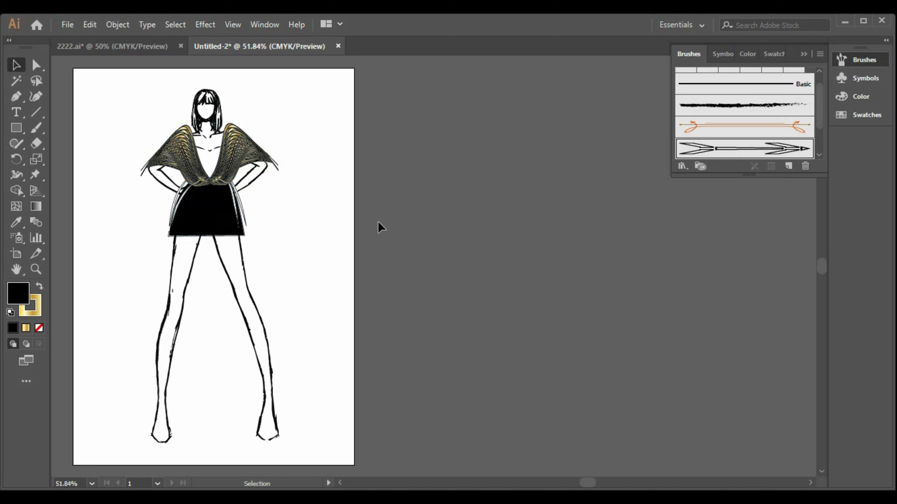
- Lengthen the black skirt slightly by lowering its hem on the thighs
click(230, 230)
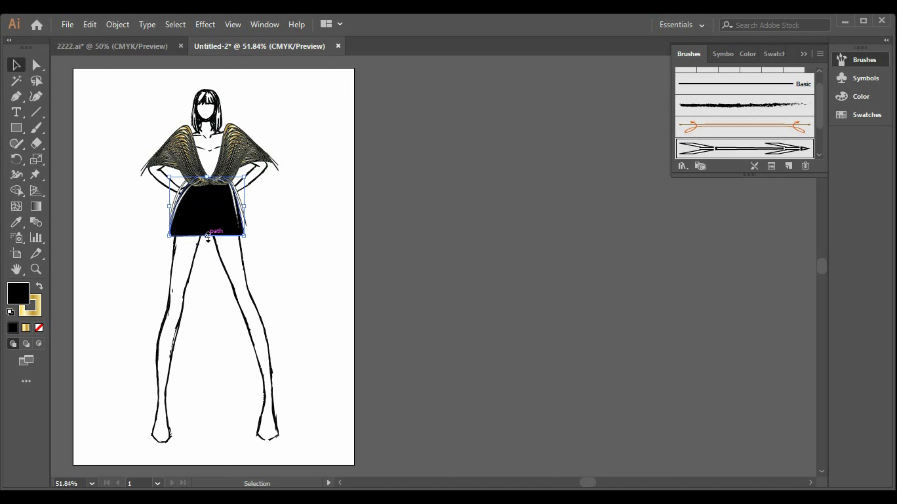
drag(208, 236, 207, 239)
click(365, 251)
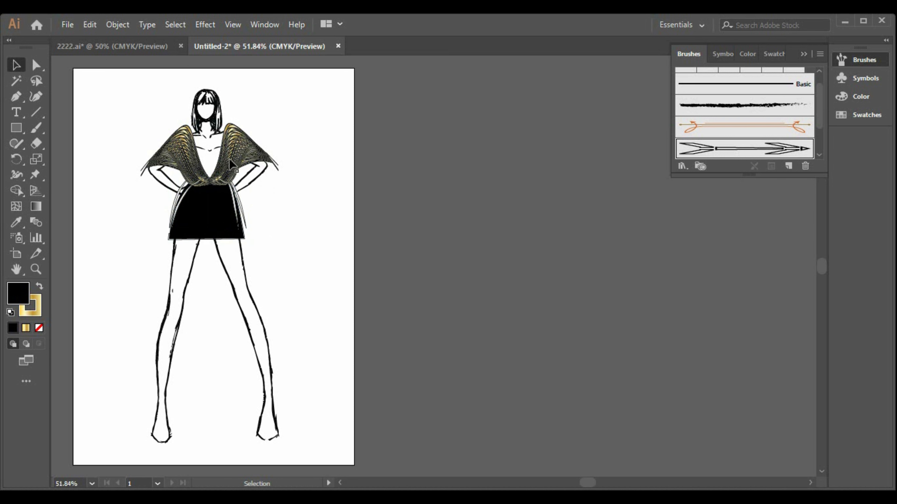
- Try the outlined double-fletched arrow brush on the whole grouped cape top and undo it
click(232, 164)
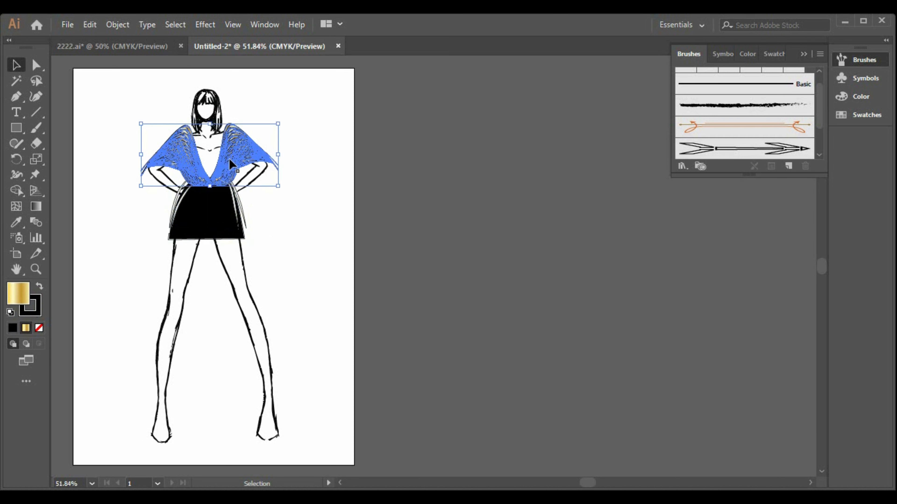
click(725, 150)
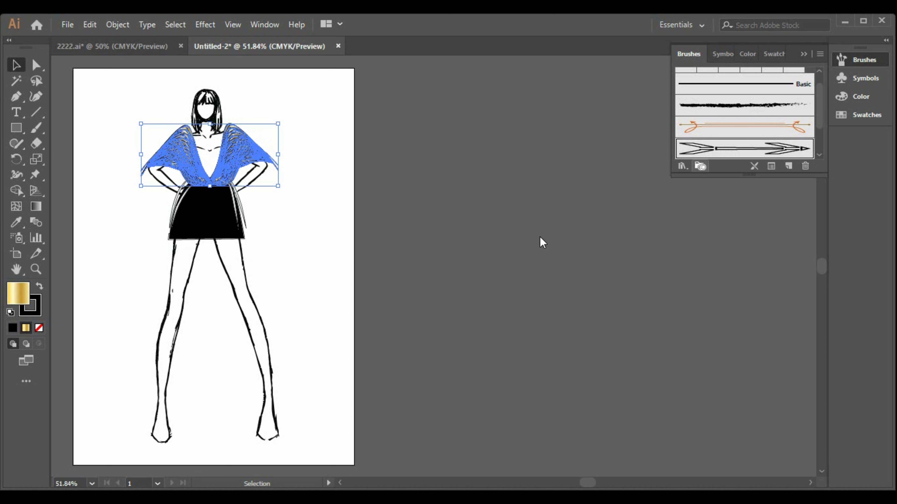
click(528, 242)
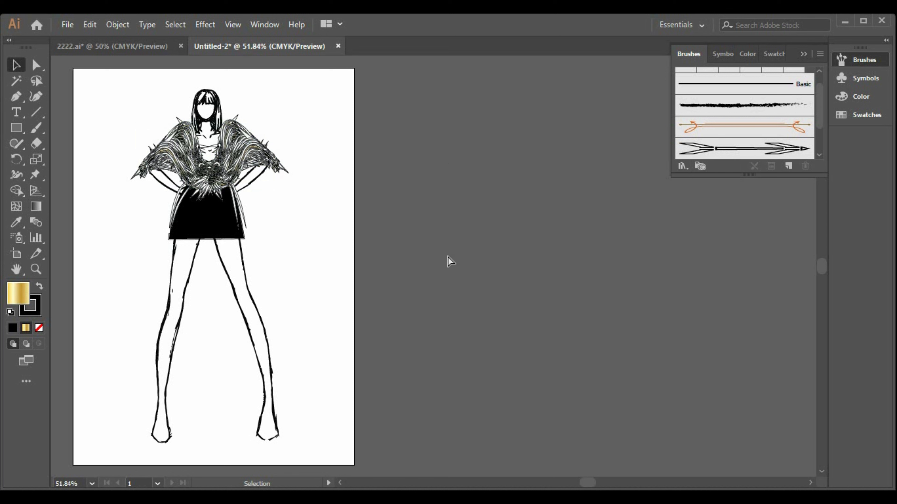
key(ctrl+z)
click(513, 285)
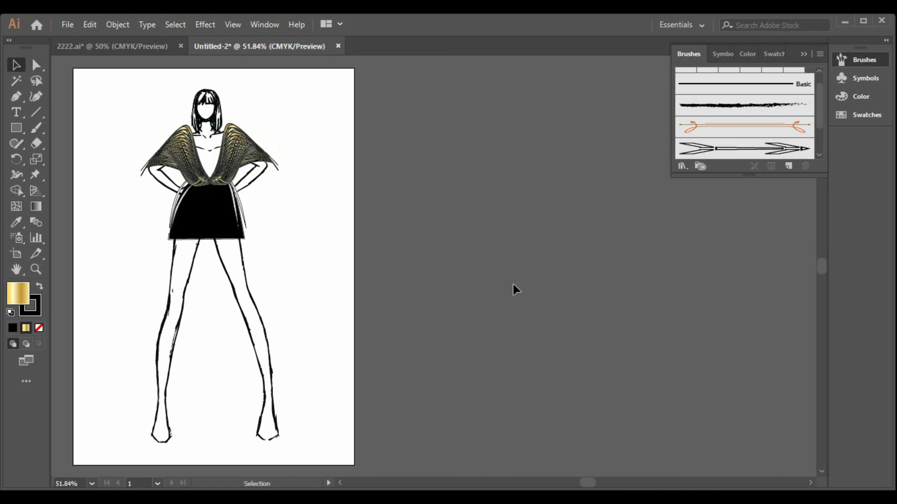
- Ungroup the cape top so its two halves can be selected separately
right_click(246, 155)
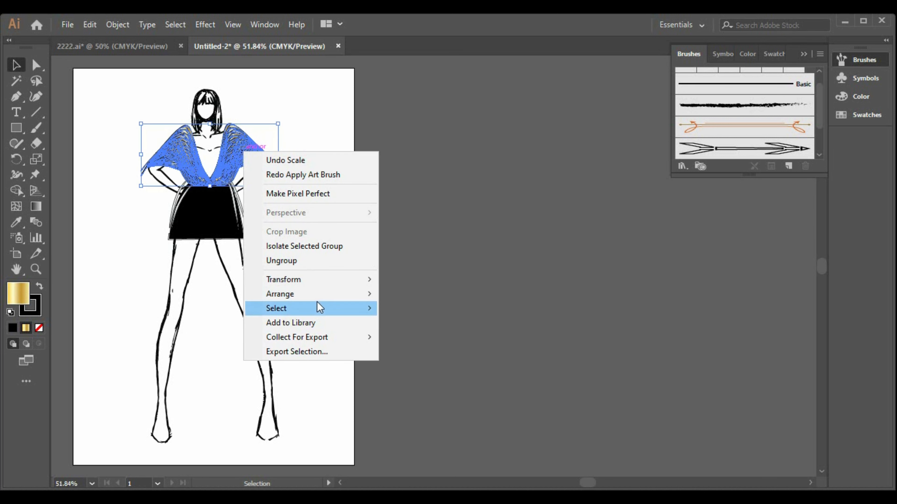
click(306, 263)
click(277, 194)
- Apply the outlined double-fletched arrow brush to each half of the cape top
click(247, 159)
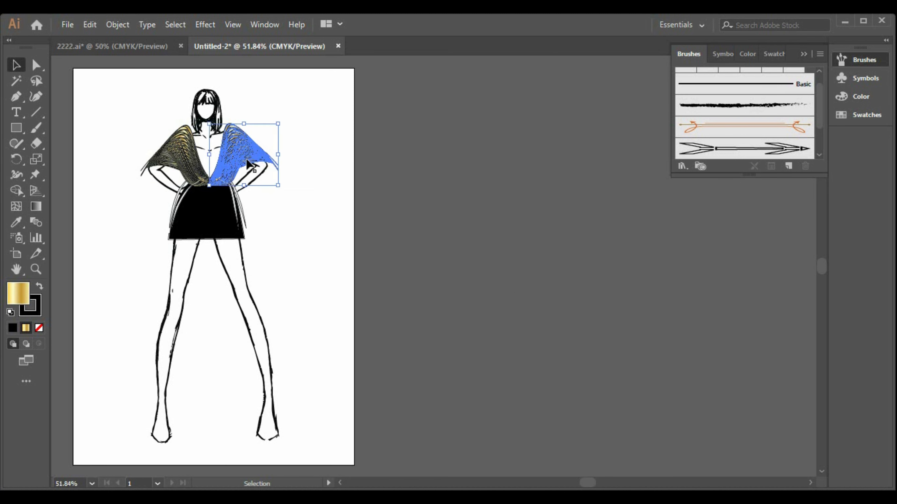
click(718, 149)
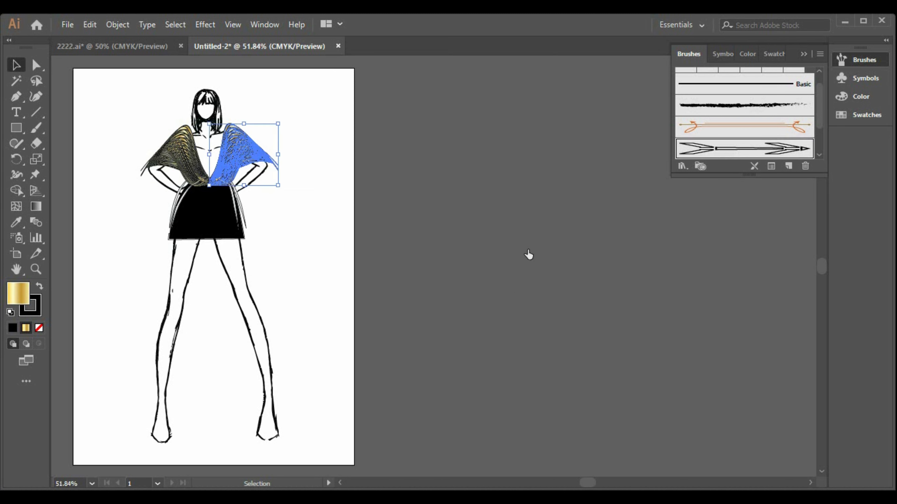
click(514, 278)
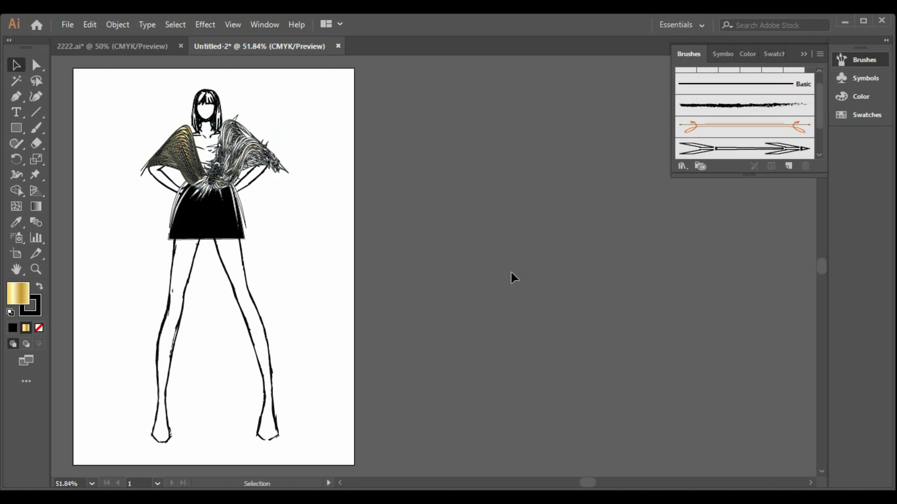
click(186, 159)
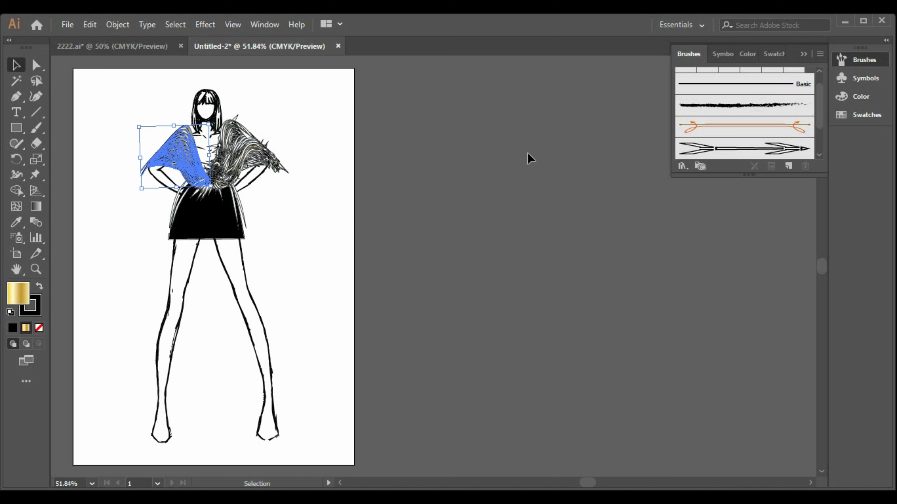
click(732, 154)
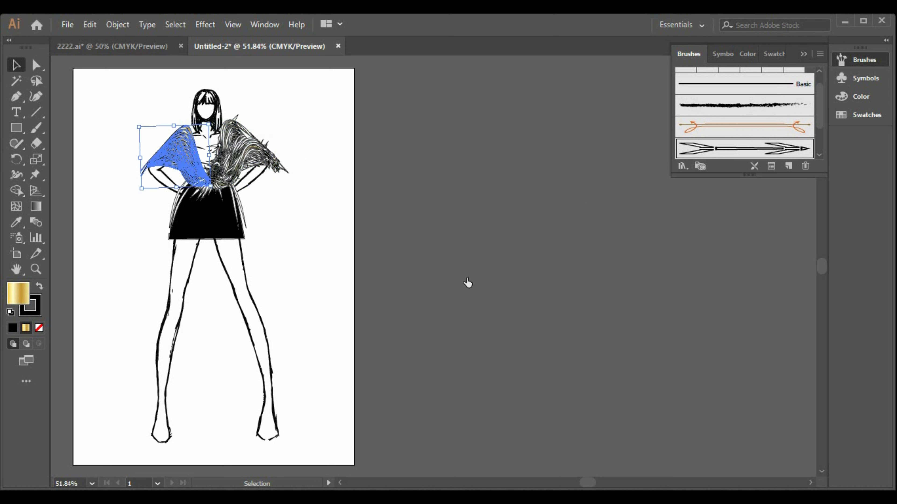
click(485, 258)
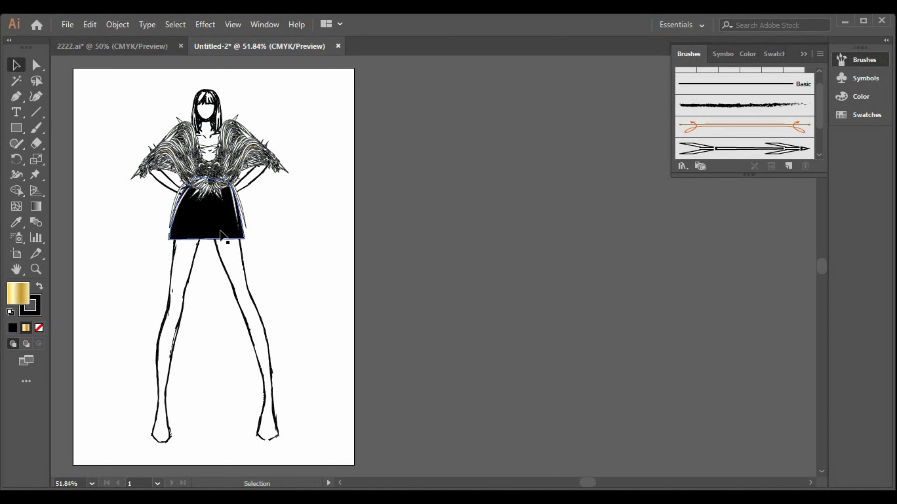
- Bring the skirt to the front so its waist overlaps the cape's spiky lower edge
right_click(235, 232)
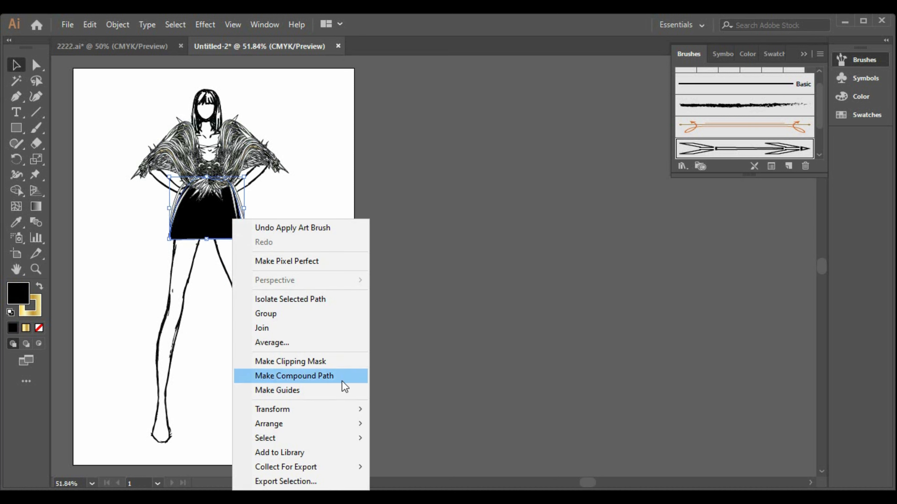
mouse_move(315, 410)
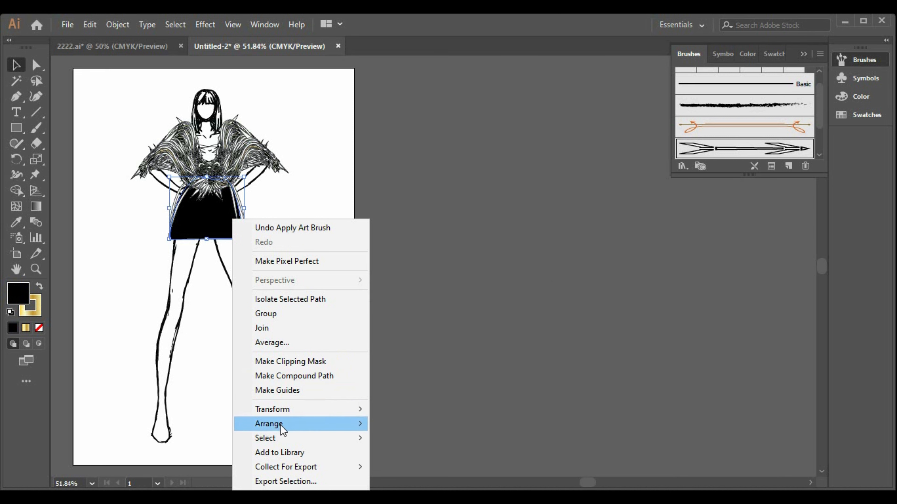
mouse_move(280, 426)
click(392, 425)
click(442, 313)
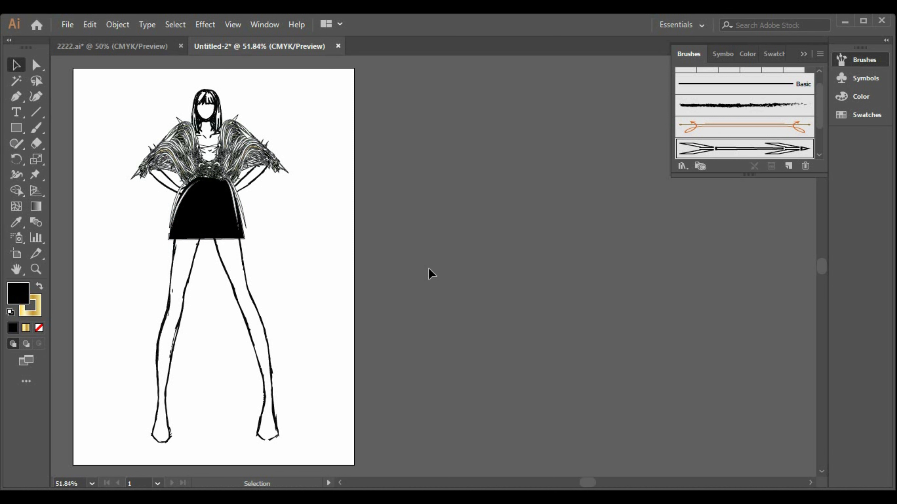
- Draw a rectangle covering the whole artboard and swap its fill and stroke to get a gold gradient fill
click(17, 126)
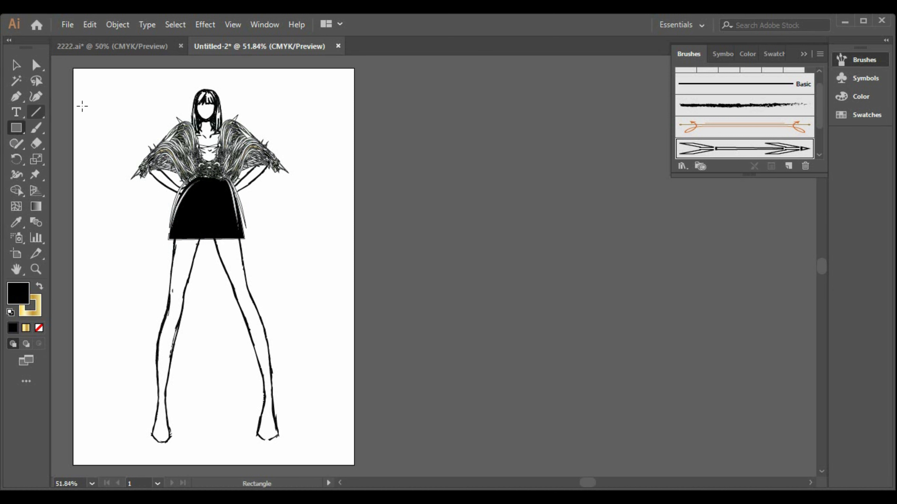
drag(72, 67, 354, 465)
click(14, 65)
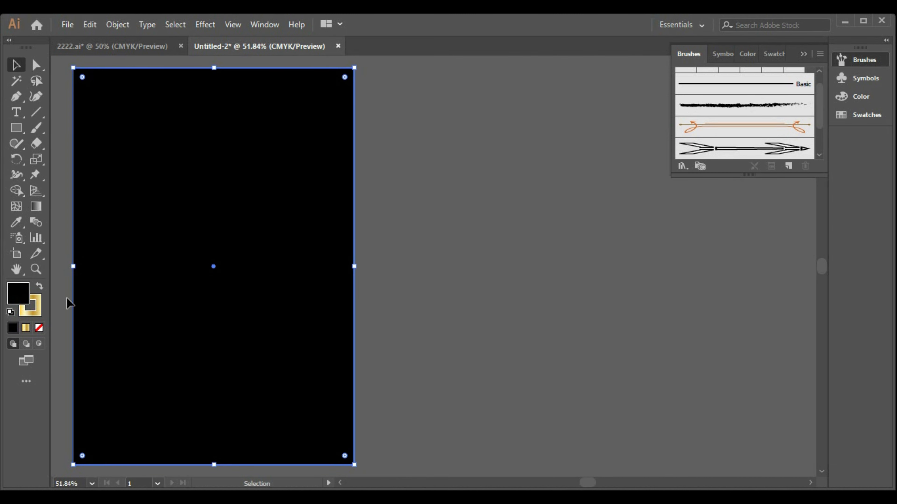
click(39, 287)
- Send the gold gradient rectangle to the back, behind the fashion figure
right_click(305, 189)
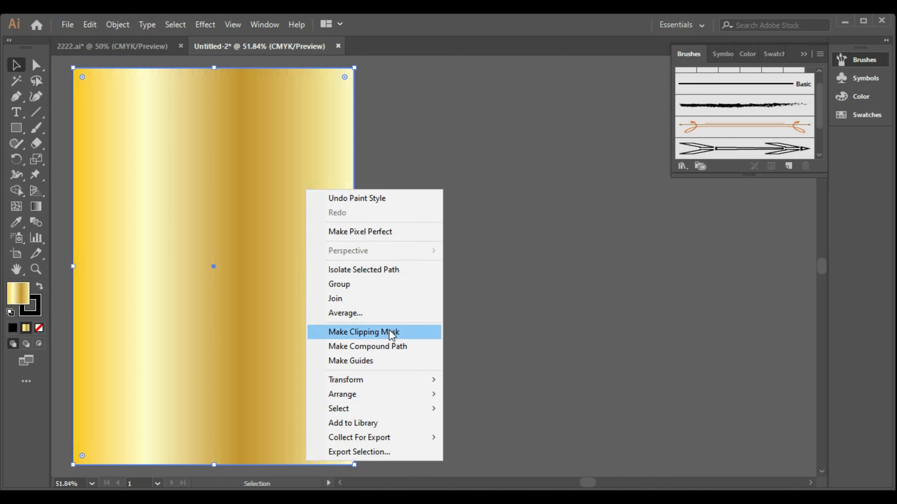
mouse_move(408, 401)
click(473, 437)
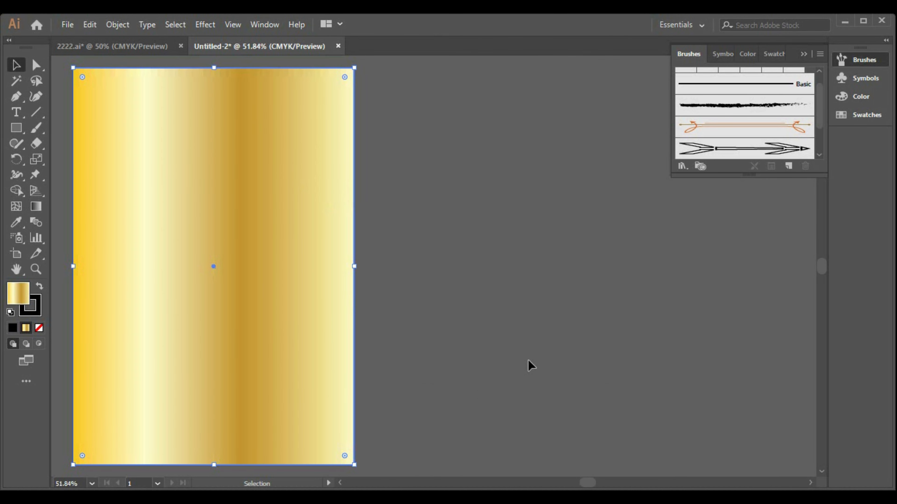
click(527, 357)
- Lower the background rectangle's opacity to 35%
click(334, 280)
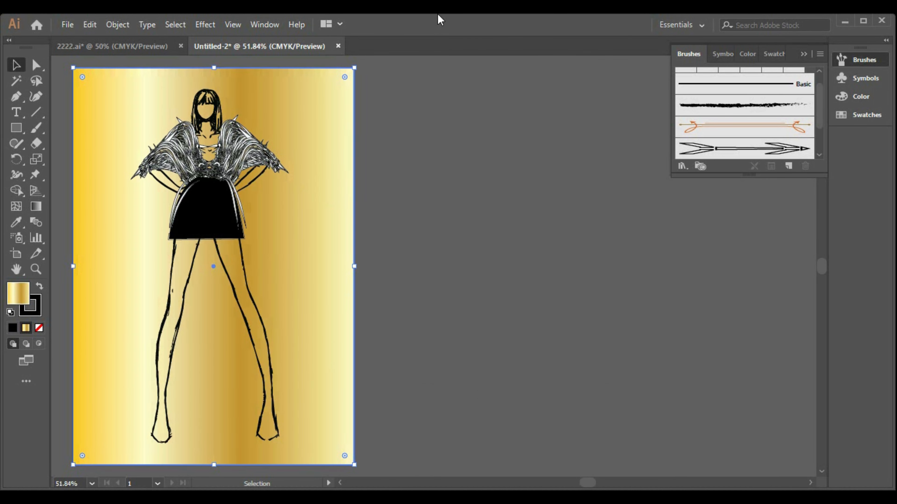
click(266, 24)
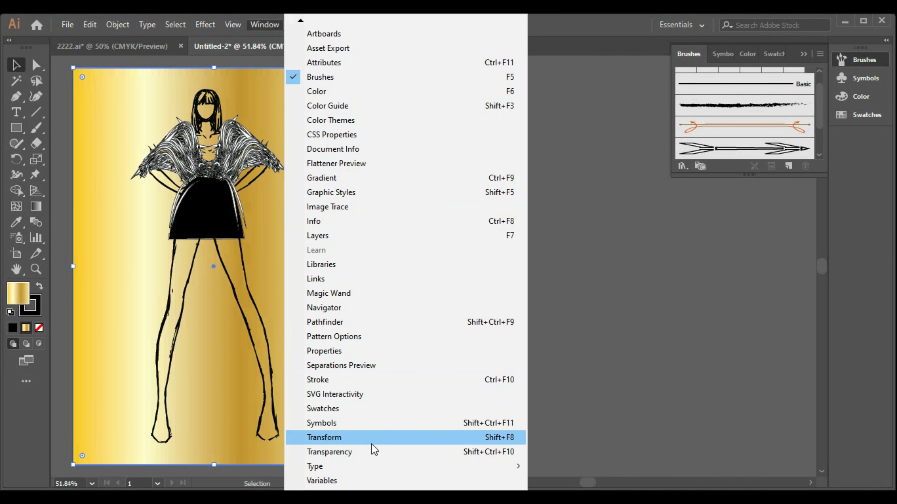
click(379, 452)
click(778, 297)
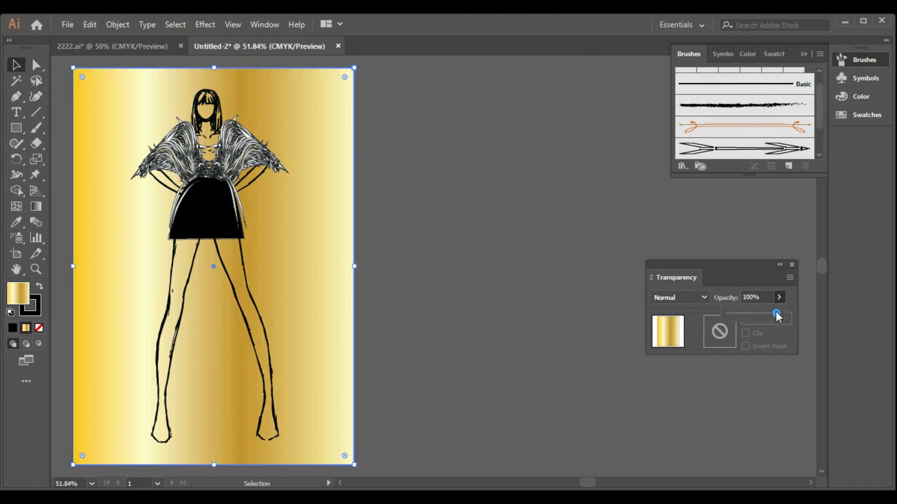
drag(779, 313, 746, 320)
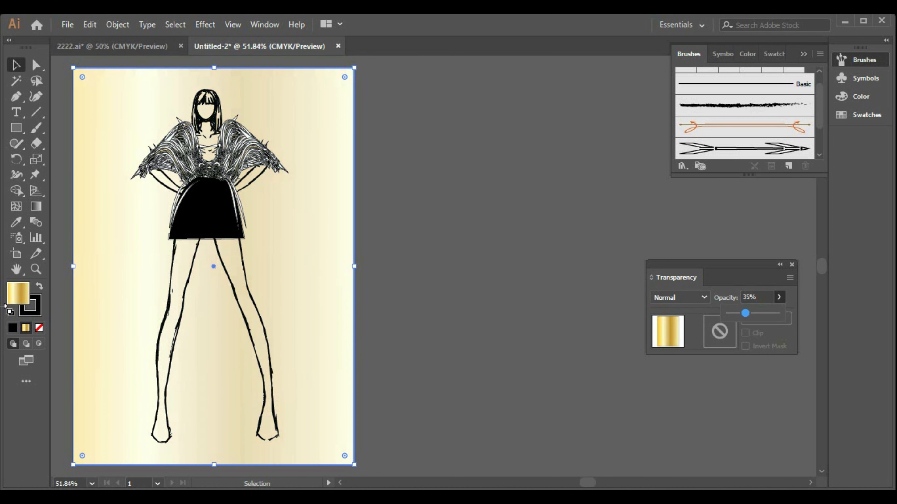
- Replace the background rectangle's gradient fill with a light pink colour and close the transparency settings
double_click(16, 298)
click(563, 94)
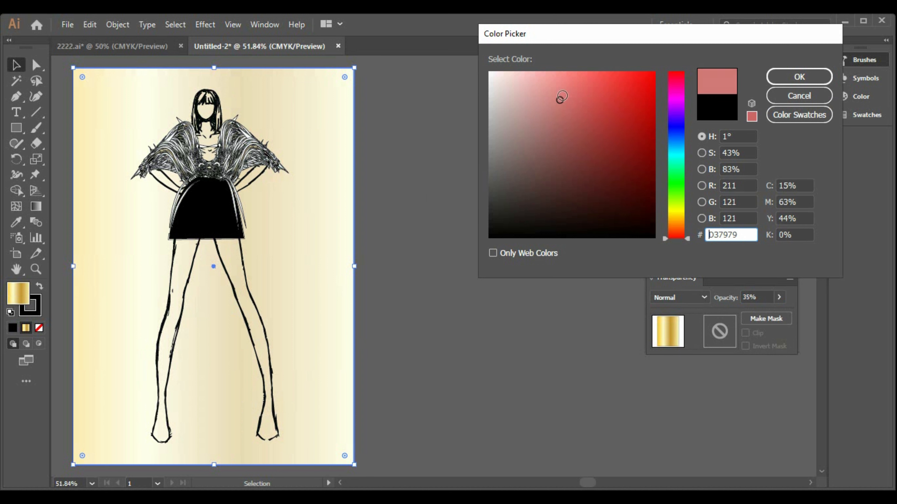
drag(546, 100, 536, 69)
click(798, 81)
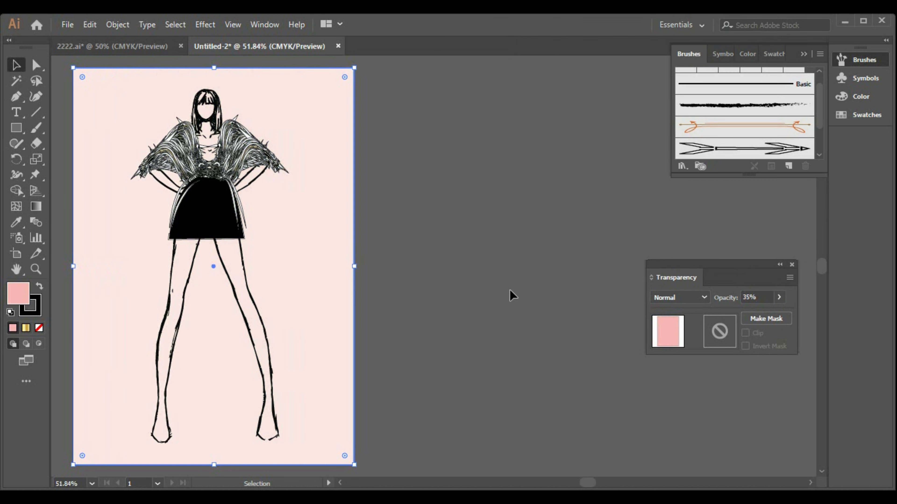
click(458, 320)
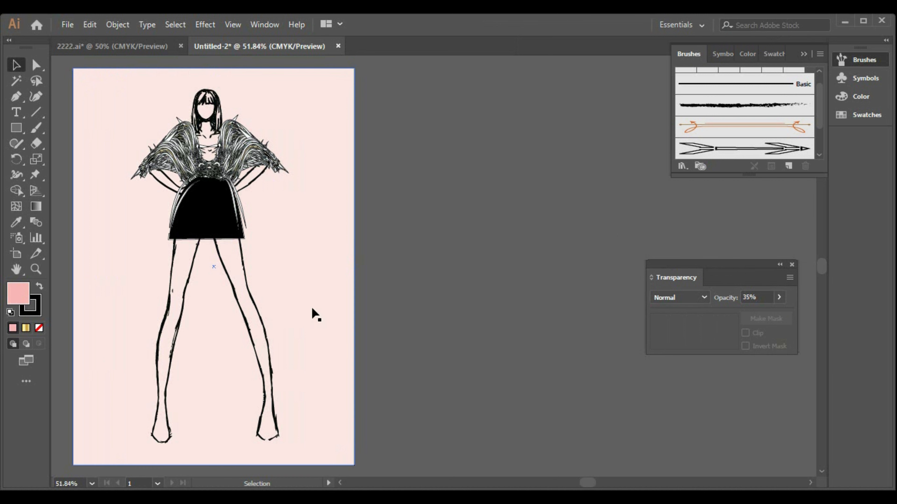
click(792, 265)
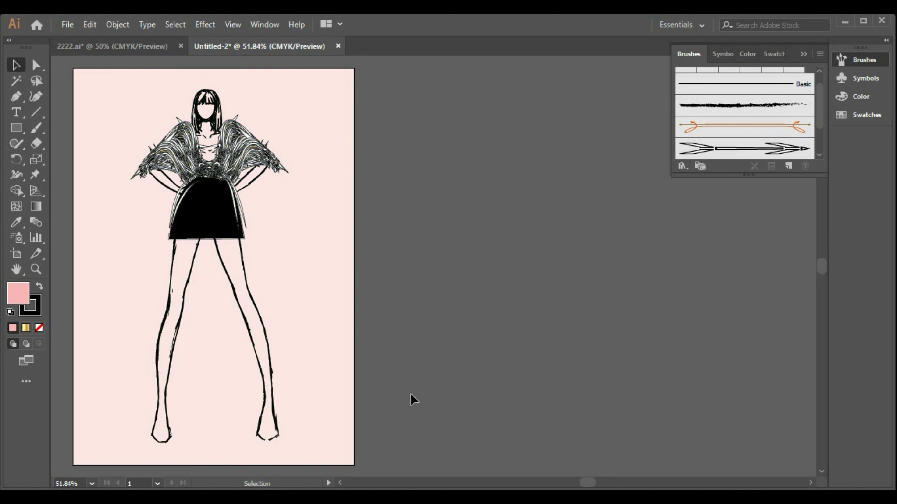
- Move the pink background aside and shift the whole dressed figure about 13 mm straight down on the artboard
mouse_move(334, 332)
mouse_down()
mouse_move(425, 327)
mouse_move(430, 304)
mouse_up()
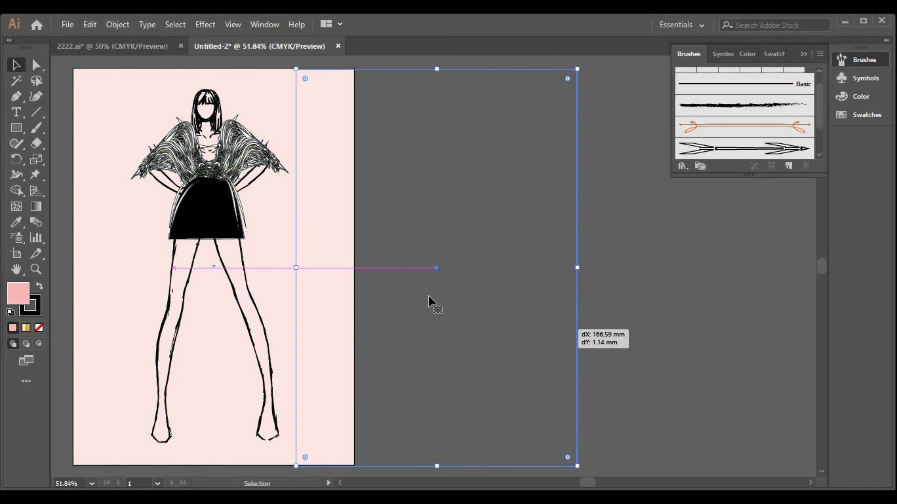
drag(128, 100, 211, 227)
mouse_move(243, 276)
mouse_down()
mouse_move(247, 302)
mouse_move(242, 292)
mouse_up()
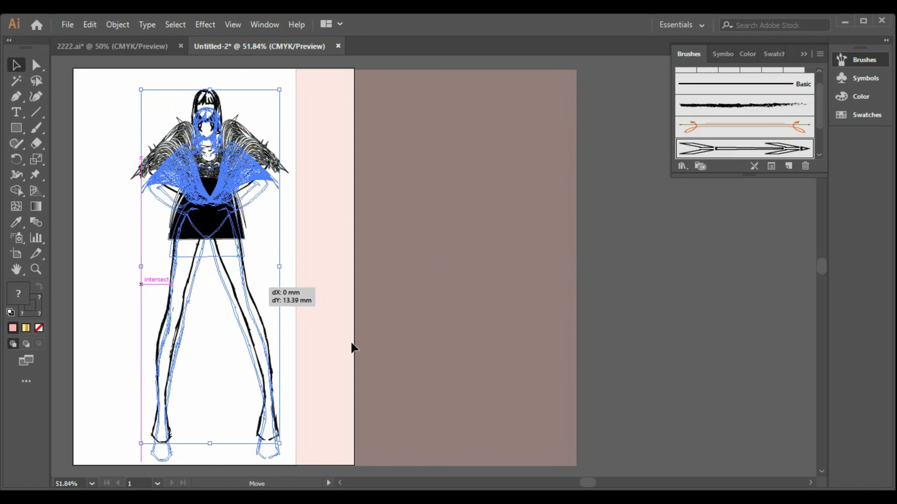
click(578, 363)
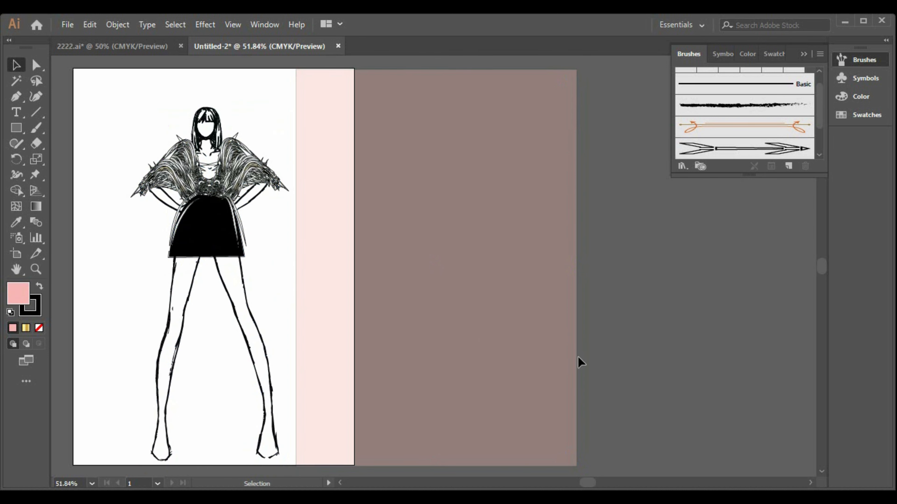
- Move the pink background back behind the figure and nudge it down to align with the artboard edges
drag(522, 348, 299, 341)
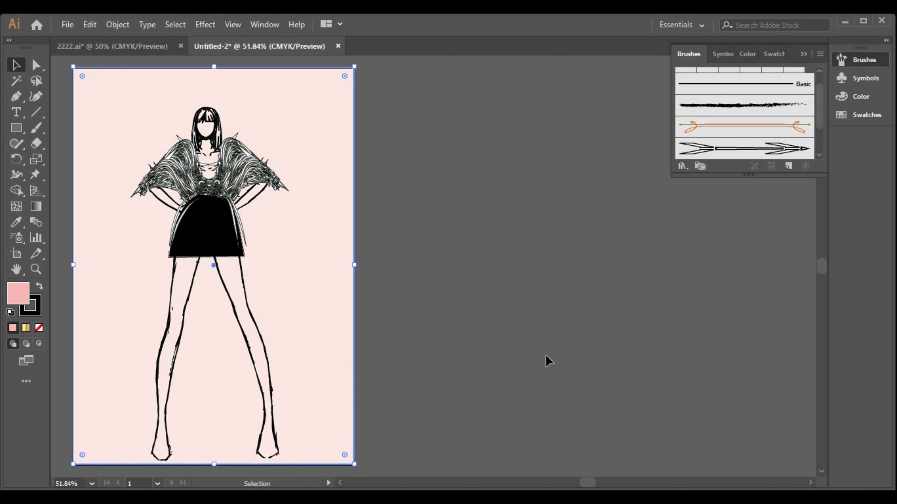
key(Down)
key(Down)
key(Down)
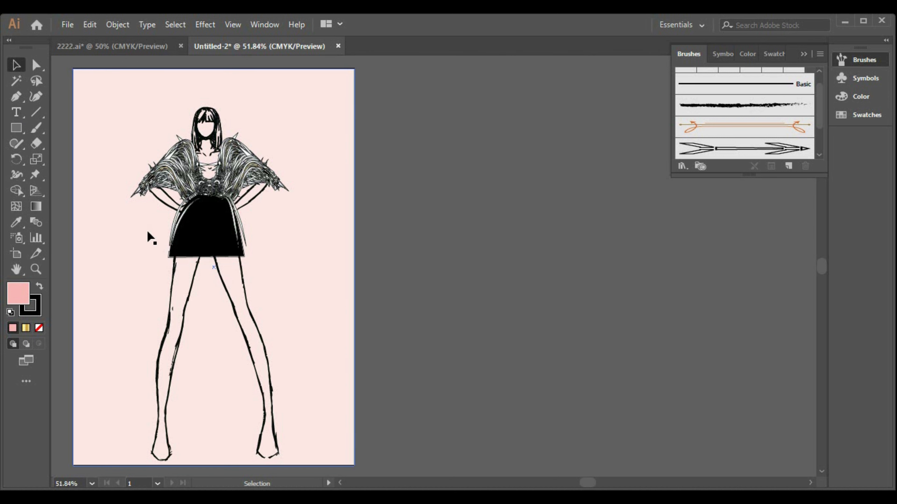
click(811, 483)
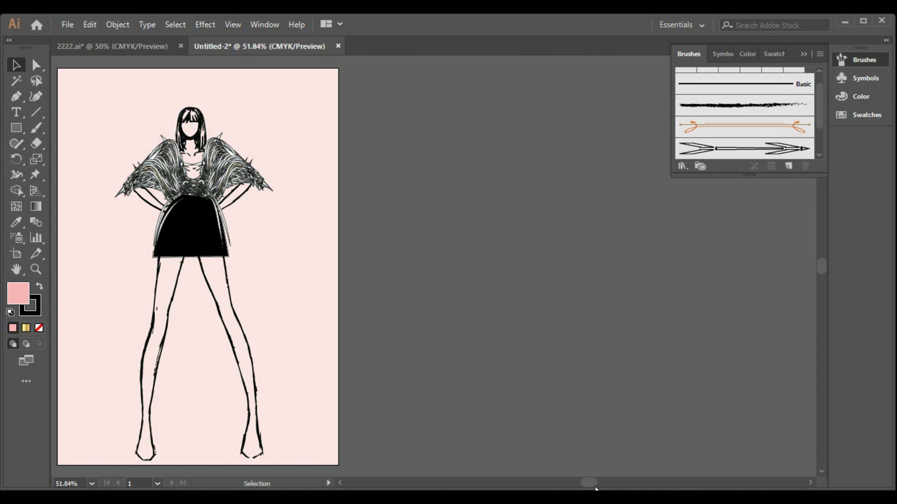